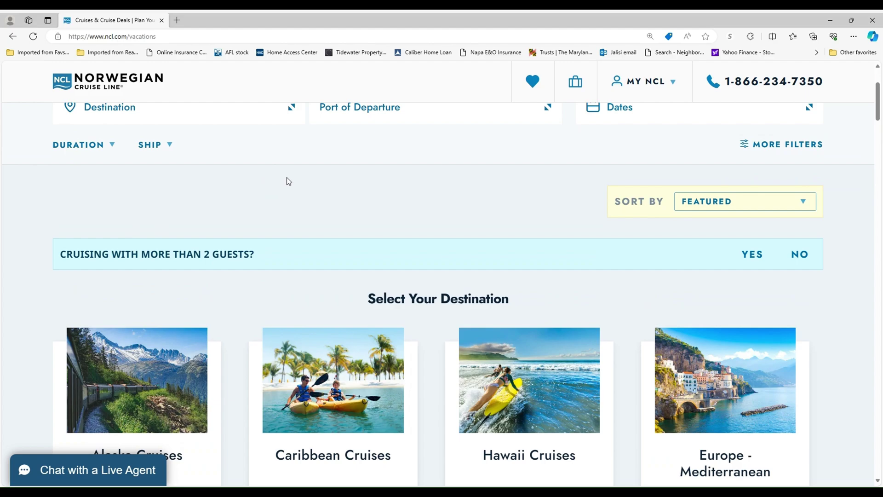
# Narrow the cruise vacations to Caribbean Cruises with a 5-8 Days duration in the Winter season.
pyautogui.scroll(-1, 323, 164)
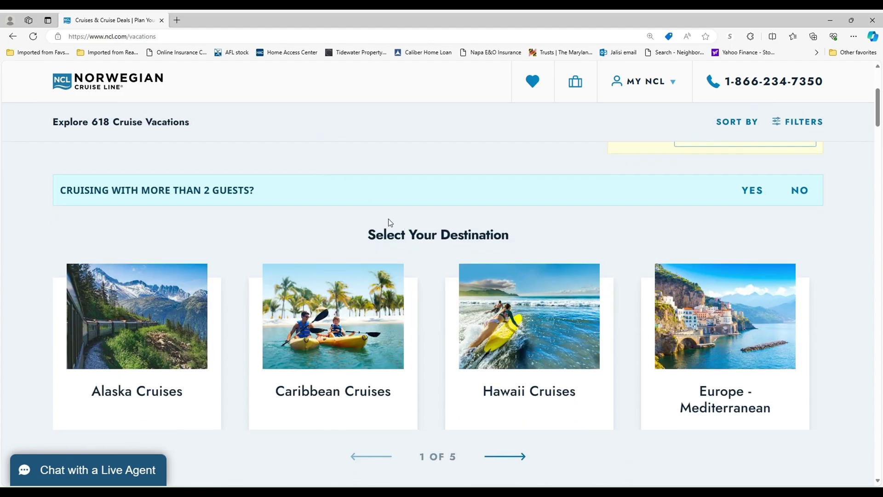
pyautogui.scroll(3, 388, 218)
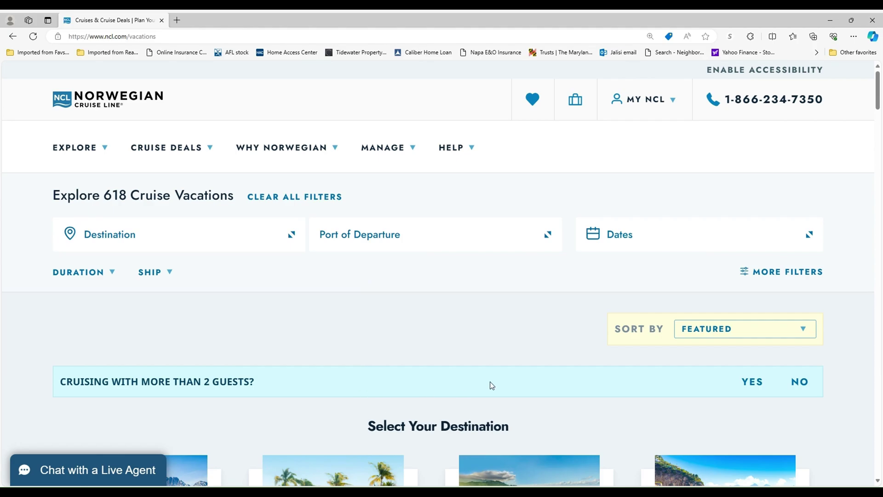
pyautogui.scroll(-4, 492, 385)
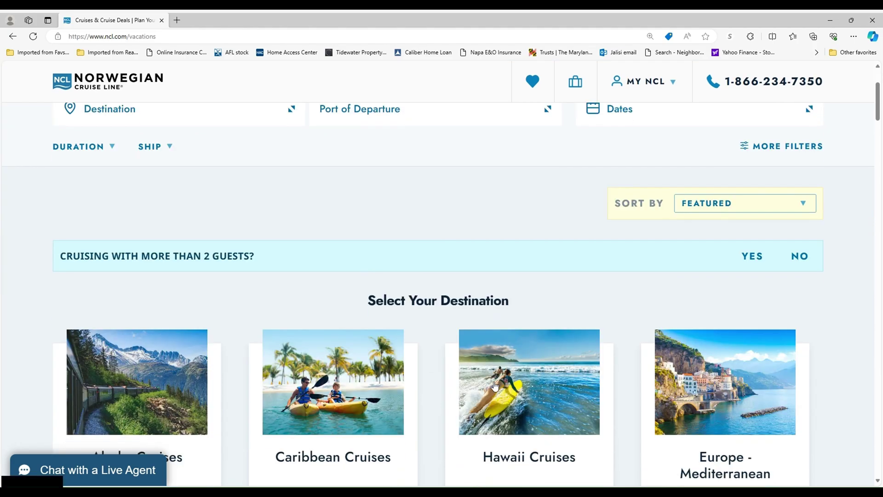
pyautogui.scroll(-2, 495, 385)
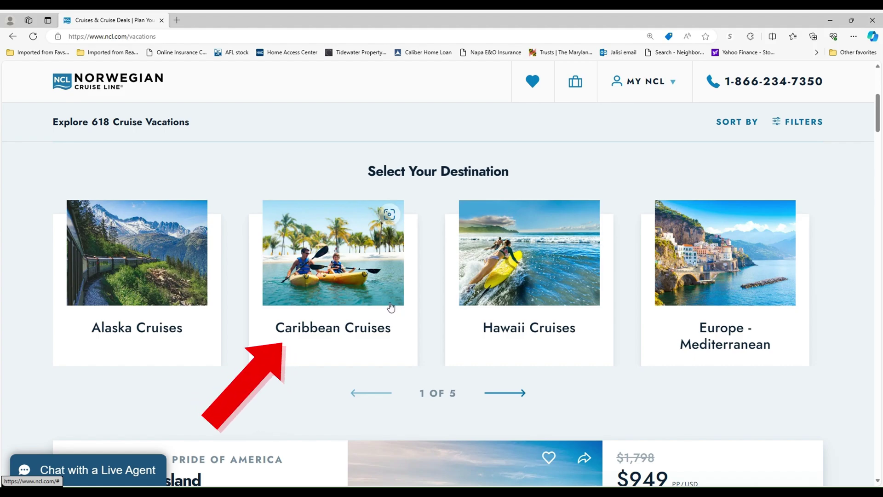
pyautogui.click(346, 302)
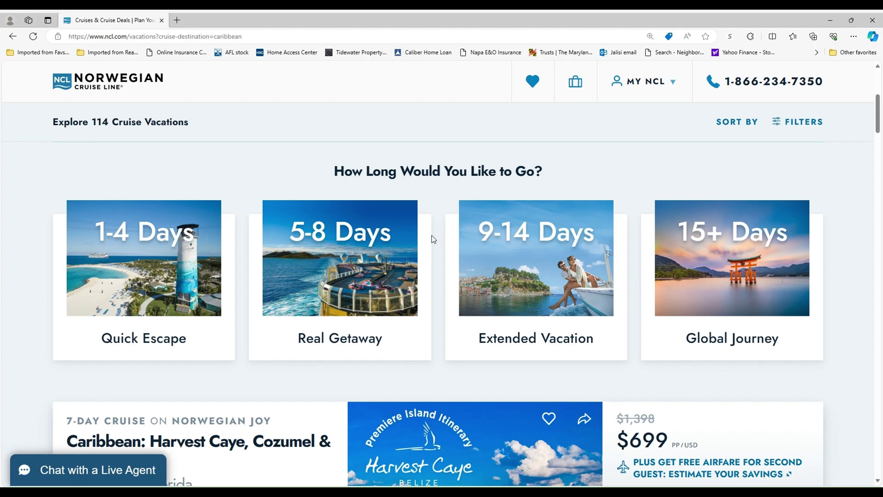
pyautogui.click(347, 269)
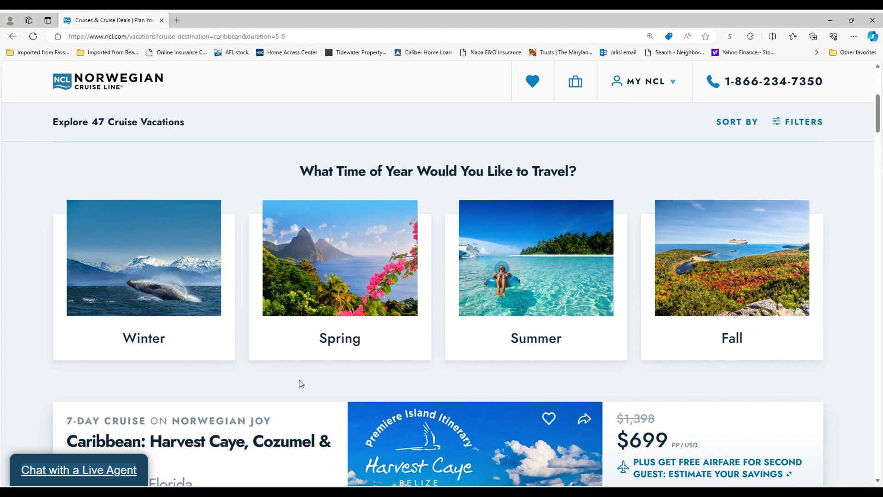
pyautogui.click(149, 318)
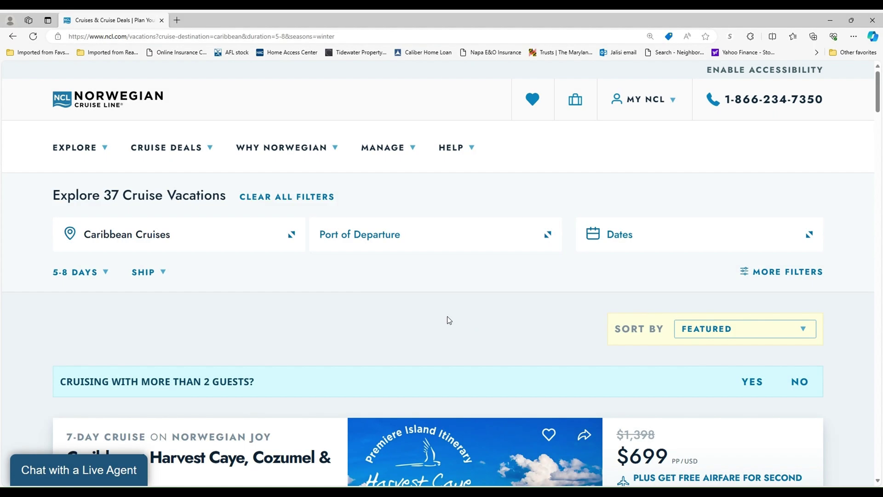
# Filter the Caribbean cruises by the sailing date January 2025.
pyautogui.scroll(-4, 446, 317)
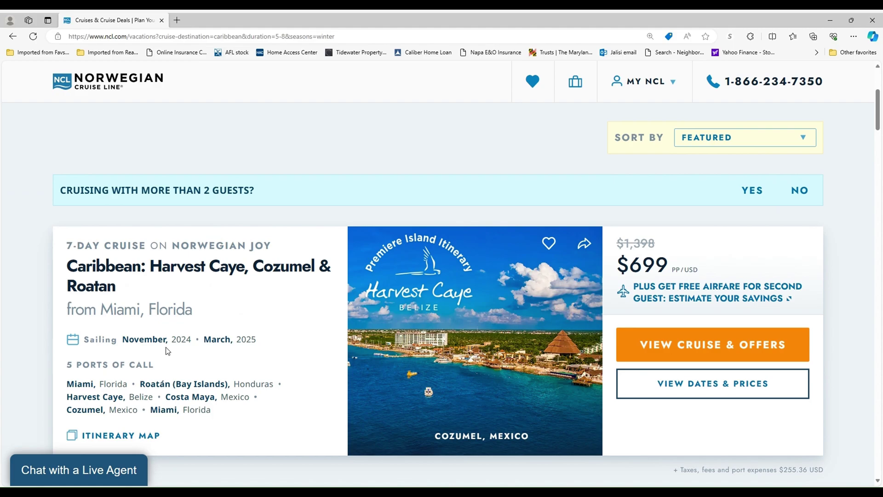
pyautogui.scroll(4, 350, 325)
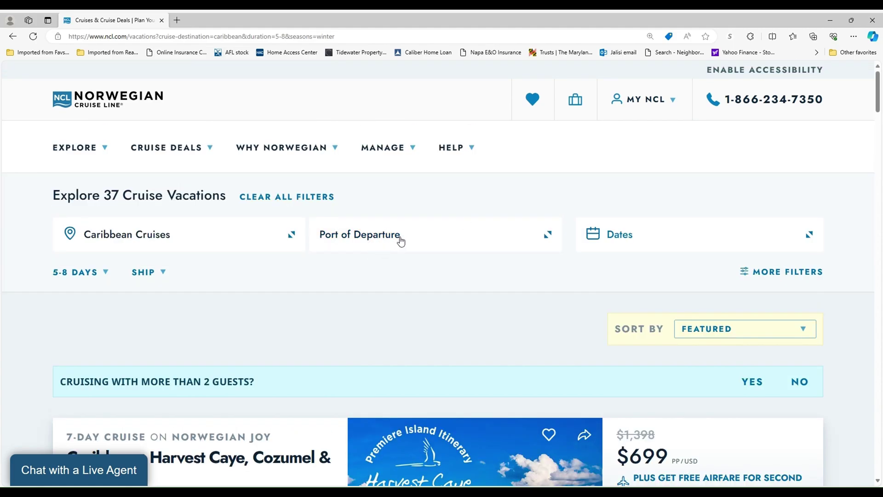
pyautogui.click(652, 245)
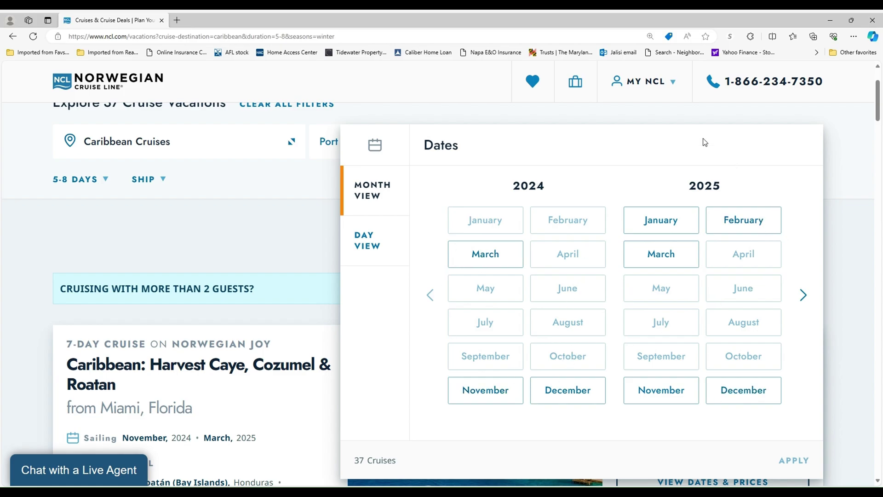
pyautogui.click(803, 294)
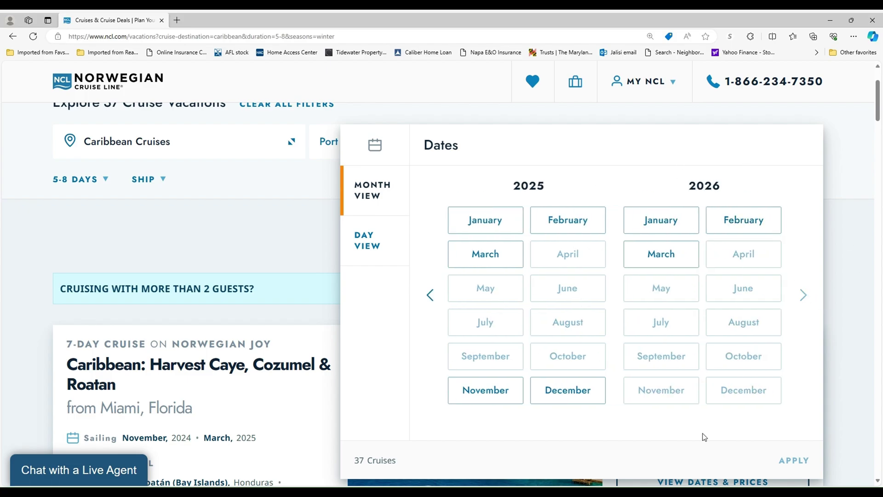
pyautogui.click(496, 224)
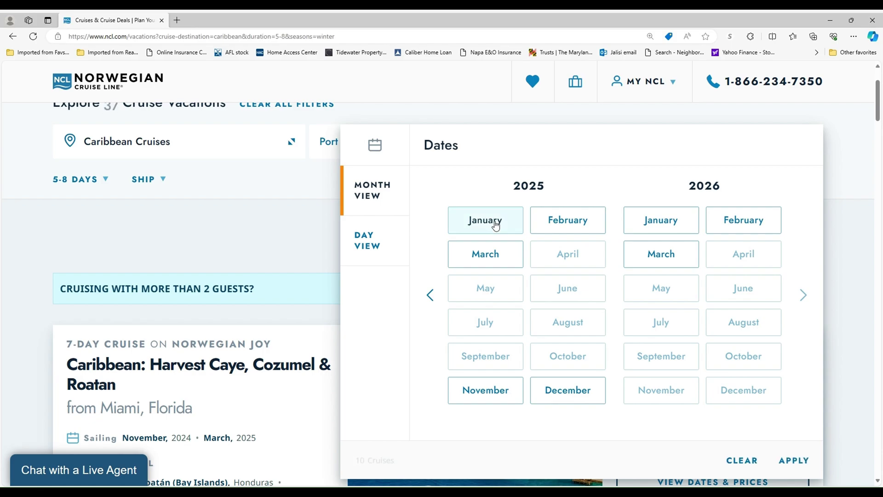
pyautogui.click(796, 461)
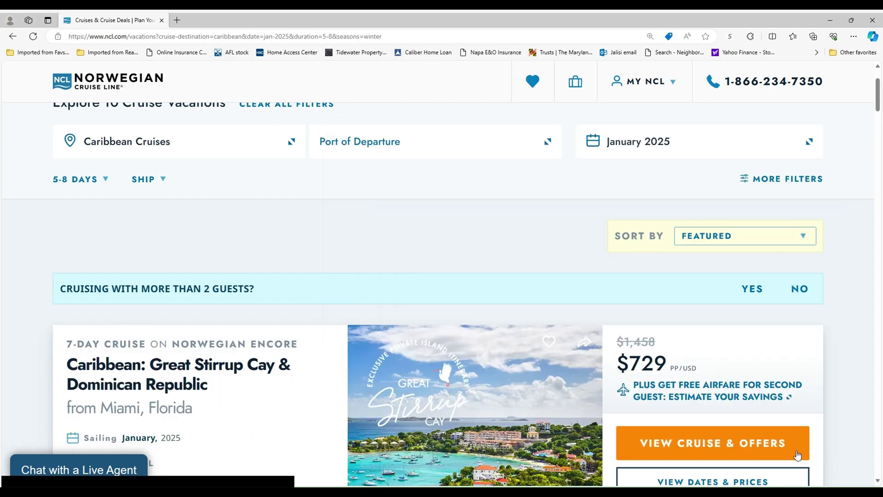
# Restrict the port of departure to Miami, Florida.
pyautogui.scroll(2, 193, 242)
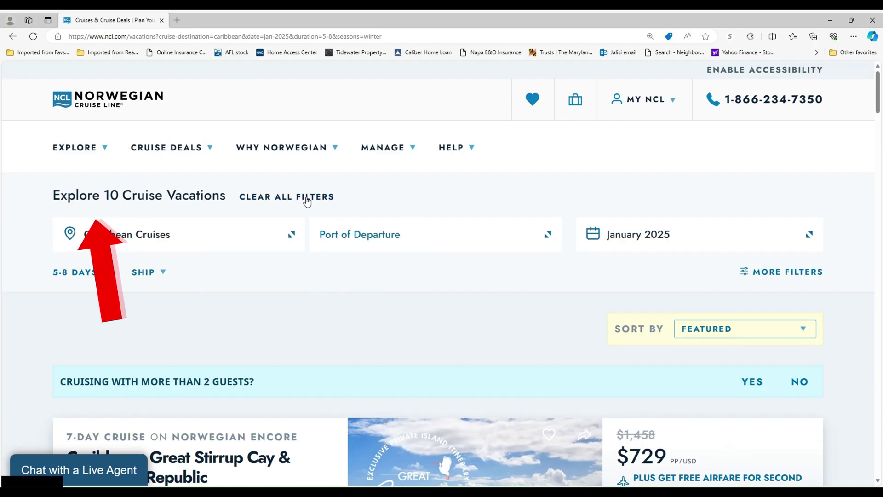
pyautogui.click(368, 239)
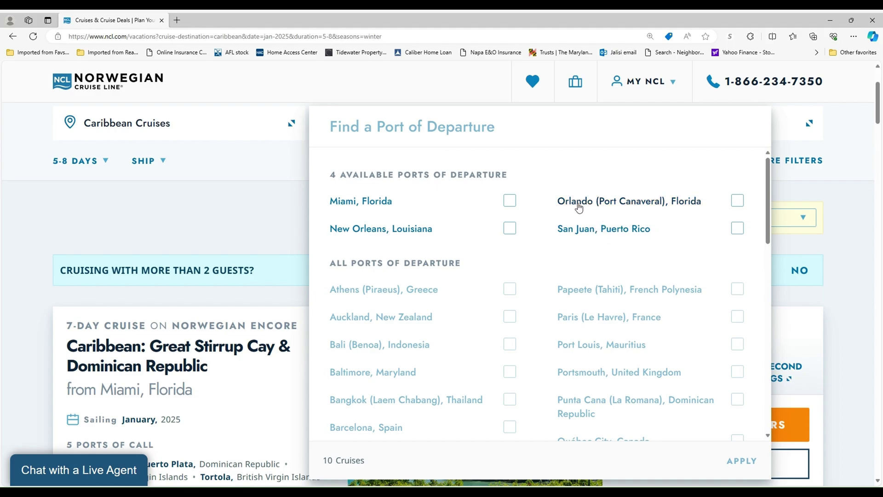
pyautogui.click(509, 201)
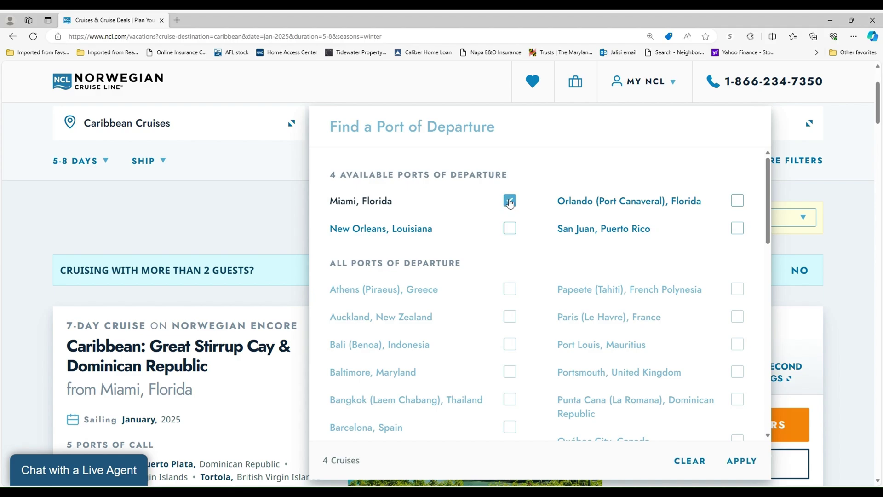
pyautogui.click(741, 461)
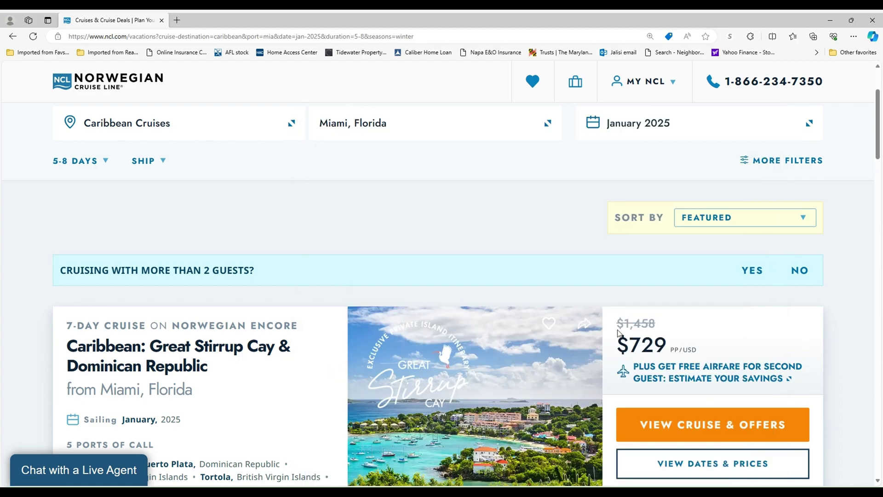
# Review the filtered Miami cruises, comparing their ships, ports of call and prices down to the last result.
pyautogui.scroll(-1, 481, 265)
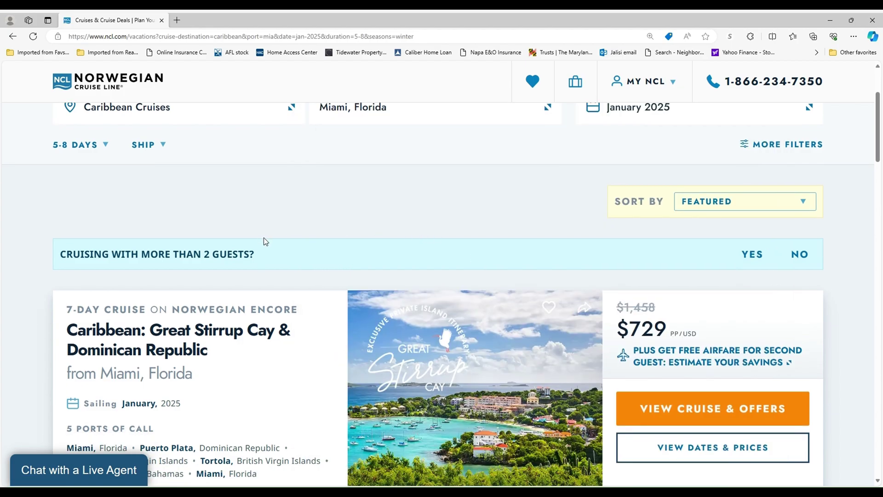
pyautogui.scroll(-5, 263, 237)
pyautogui.scroll(-4, 264, 238)
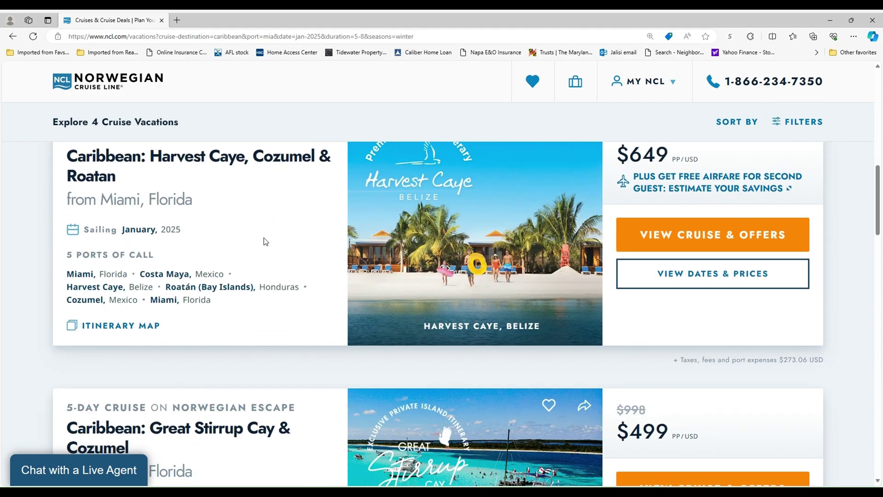
pyautogui.scroll(8, 264, 242)
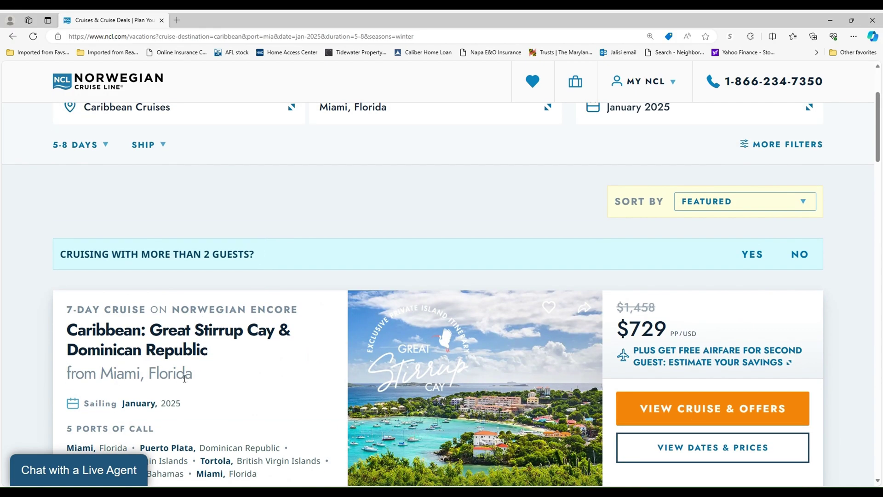
pyautogui.scroll(-1, 219, 374)
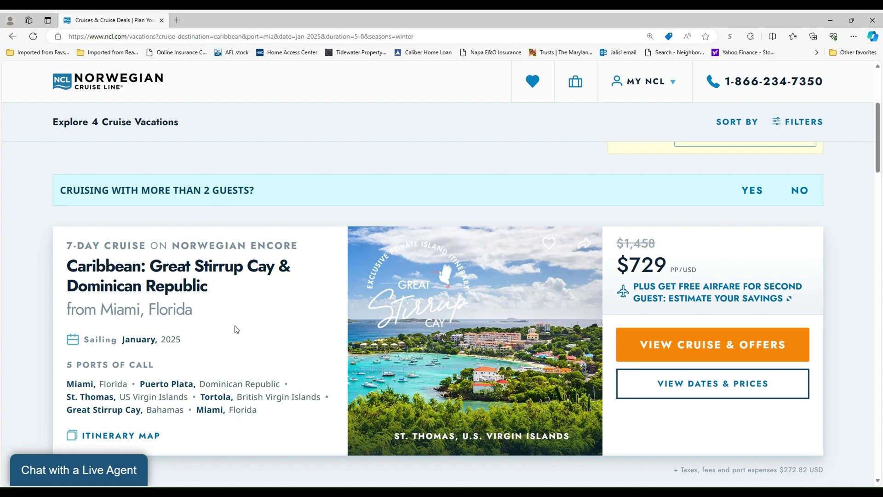
pyautogui.scroll(-5, 293, 321)
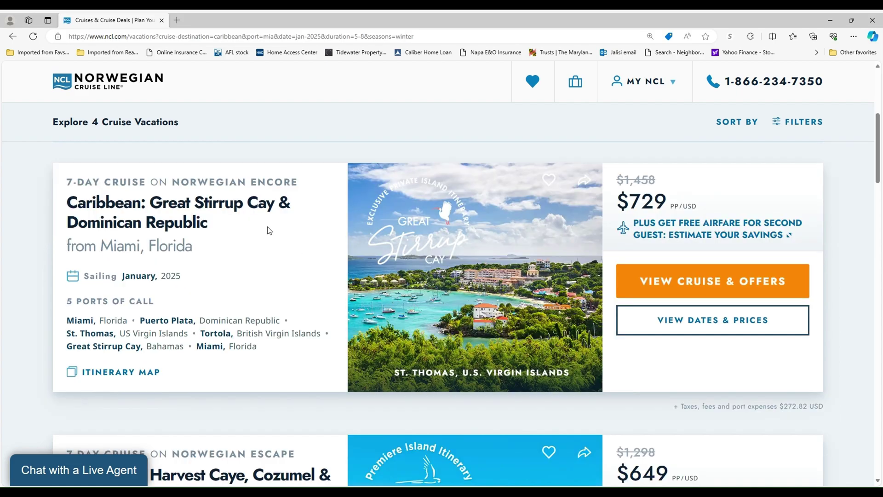
pyautogui.scroll(-7, 303, 325)
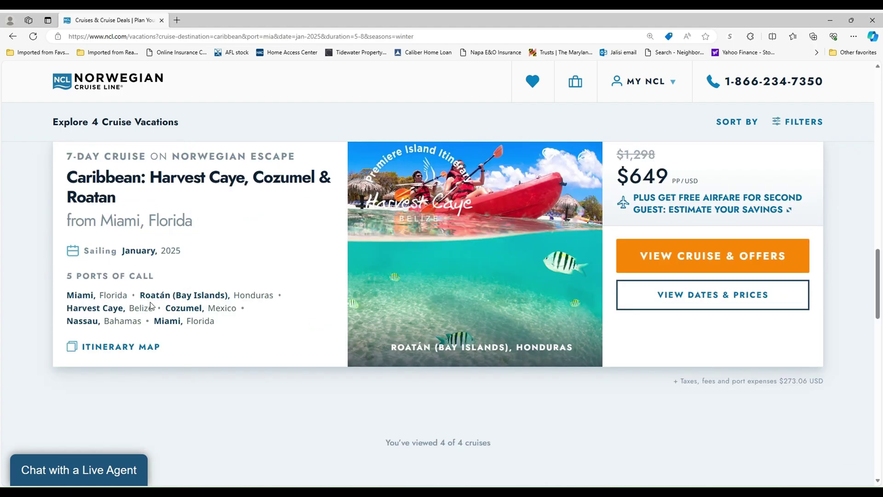
# Examine the itinerary map of the Norwegian Escape cruise that calls at Nassau, and close the map.
pyautogui.click(139, 353)
pyautogui.scroll(-3, 539, 320)
pyautogui.scroll(1, 565, 308)
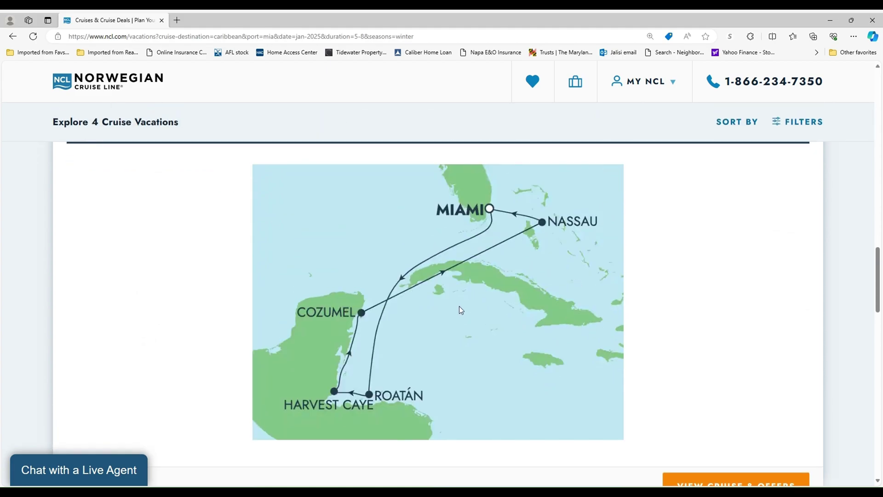
pyautogui.scroll(-3, 584, 300)
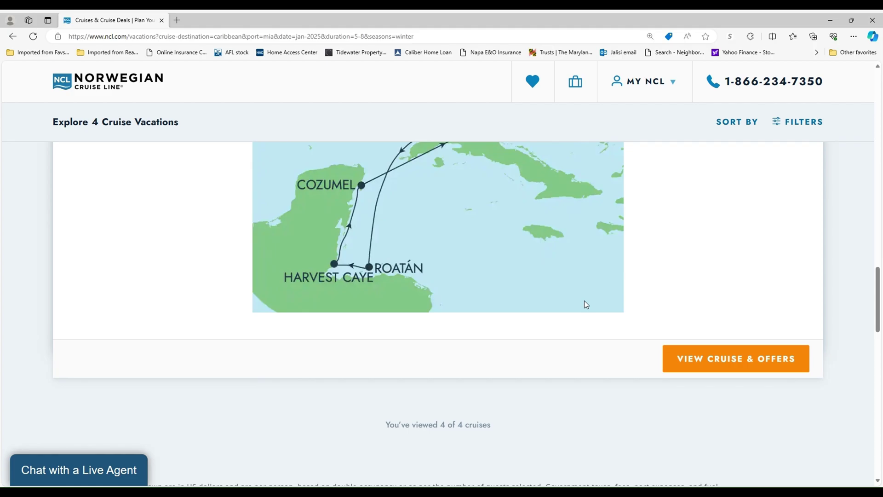
pyautogui.scroll(7, 584, 299)
pyautogui.scroll(-2, 584, 300)
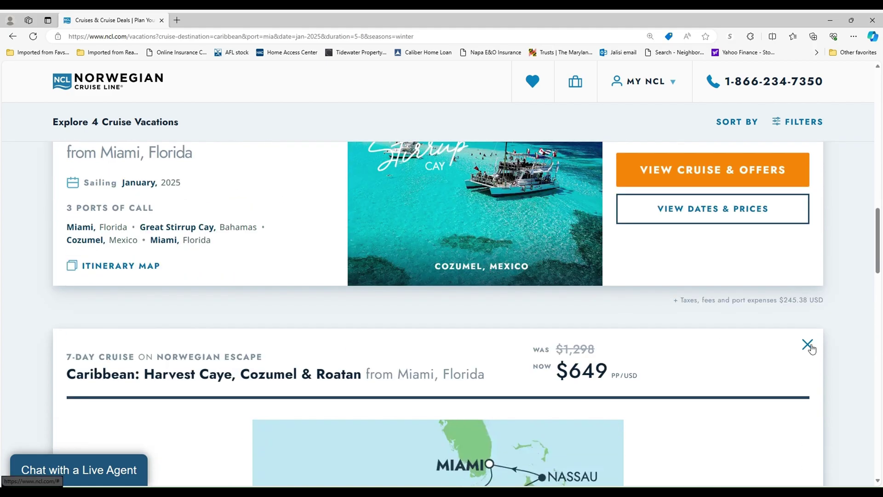
pyautogui.click(809, 344)
# Open the cruise and offers page for the Norwegian Escape sailing that calls at Nassau, review its offers and start planning.
pyautogui.scroll(-3, 810, 349)
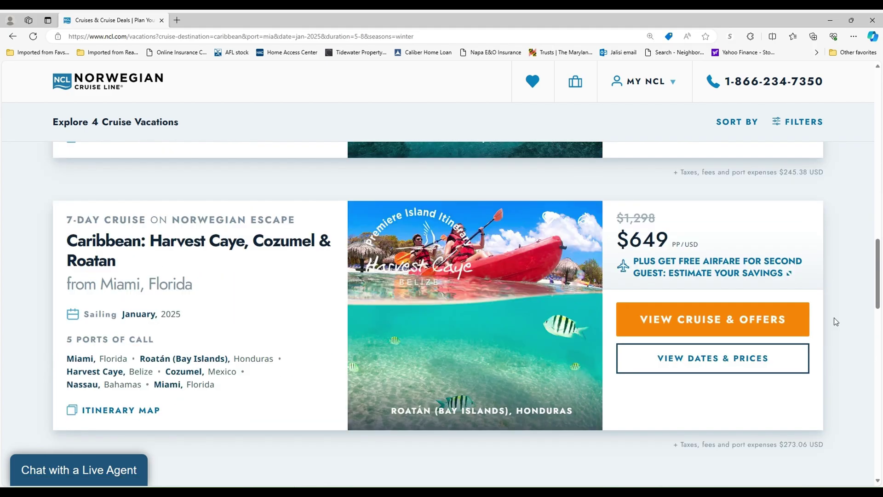
pyautogui.click(712, 325)
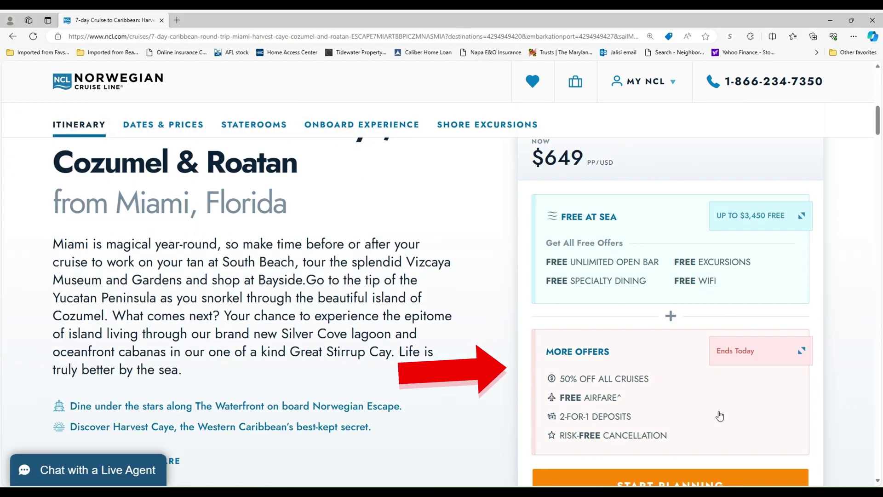
pyautogui.moveTo(629, 390)
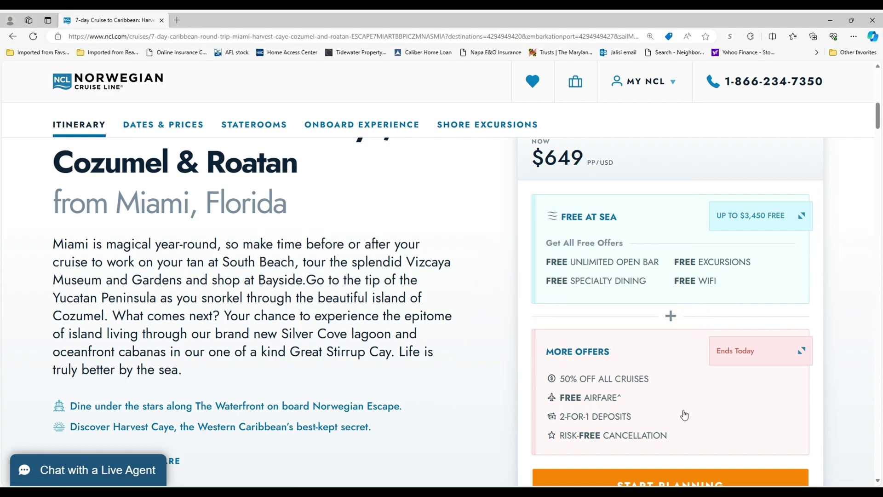
pyautogui.moveTo(615, 402)
pyautogui.scroll(-1, 644, 417)
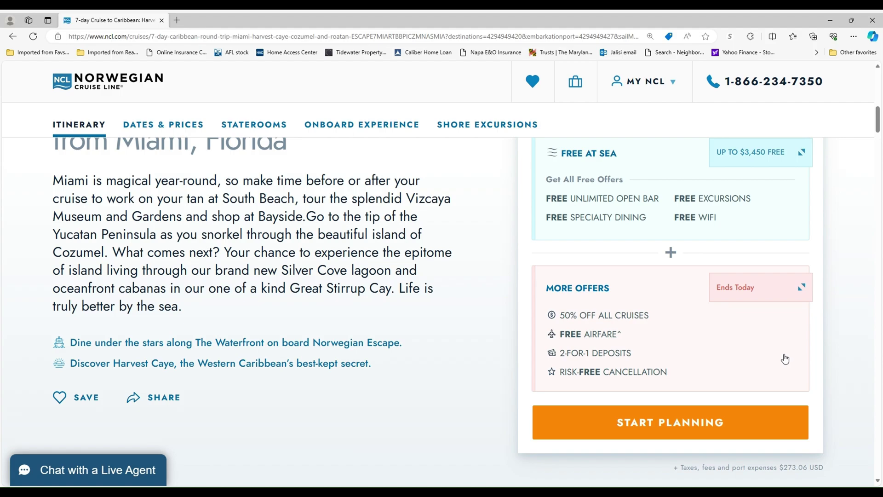
pyautogui.click(706, 422)
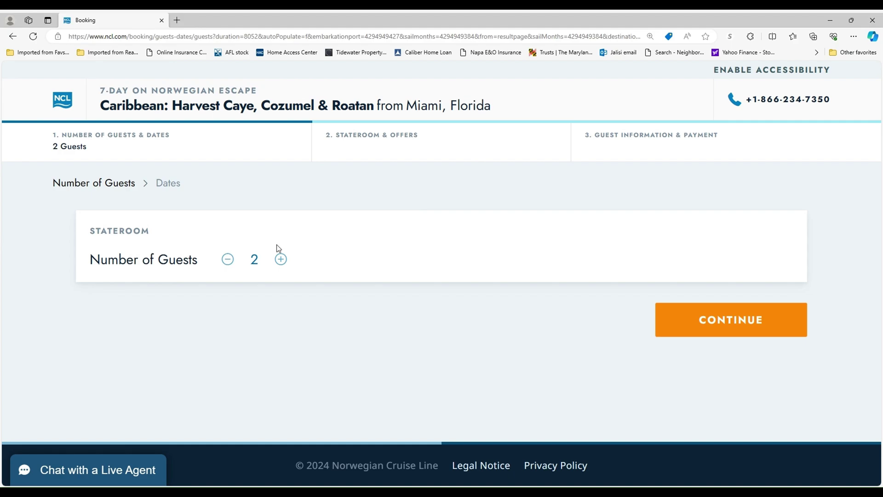
# Try different guest counts up to 4, settle on 2 guests for the stateroom, and continue to the sailing dates.
pyautogui.click(228, 259)
pyautogui.click(281, 260)
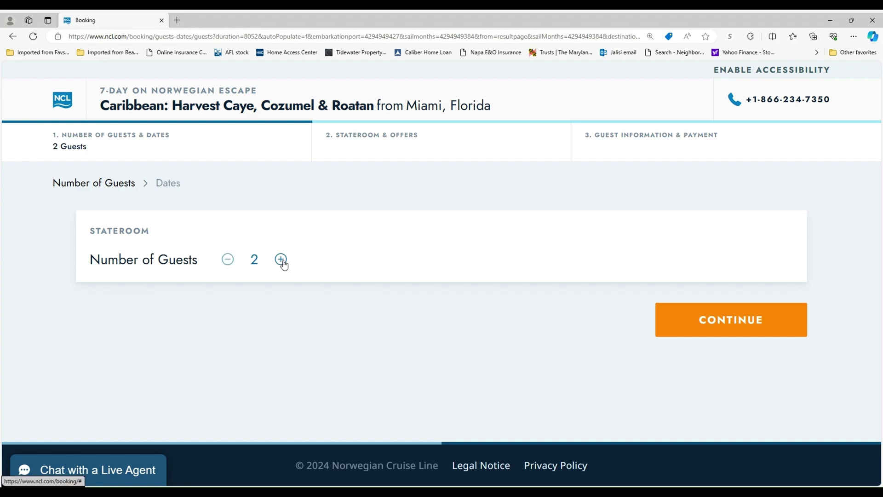
pyautogui.click(281, 261)
pyautogui.click(281, 260)
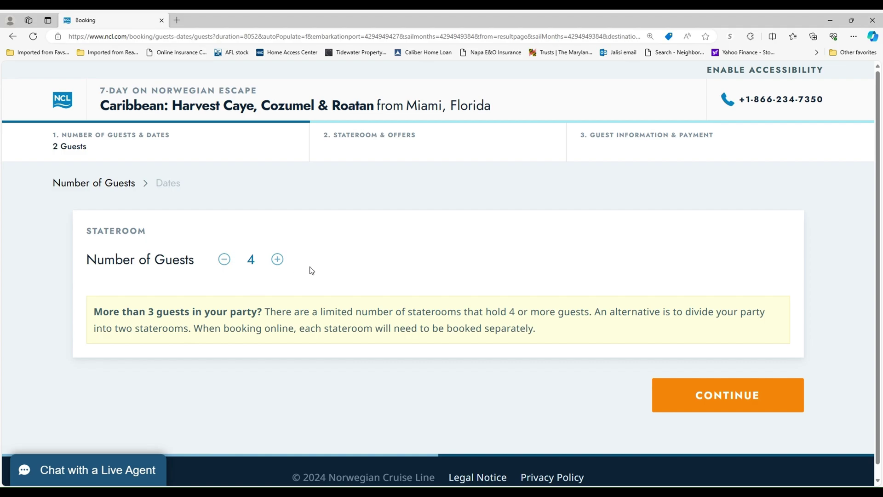
pyautogui.click(224, 260)
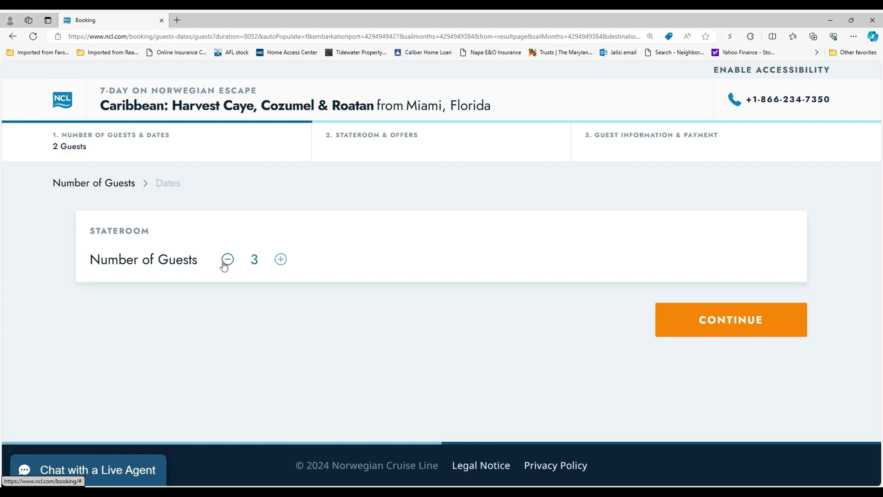
pyautogui.click(228, 261)
pyautogui.click(731, 325)
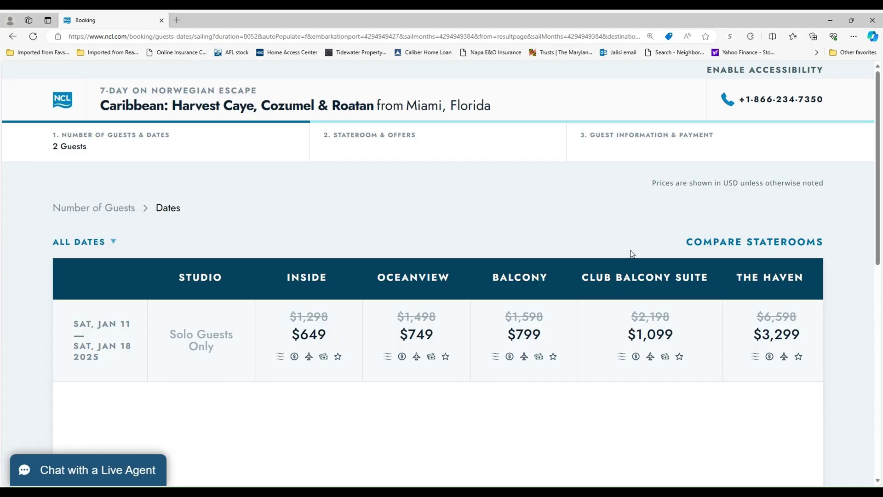
# Choose the Oceanview category for the January 11–18, 2025 sailing and compare its stateroom types.
pyautogui.scroll(-1, 630, 250)
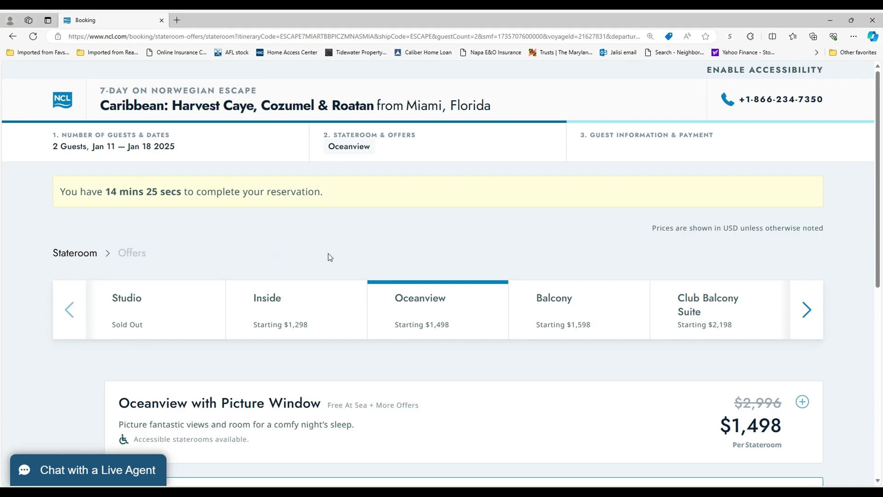
pyautogui.scroll(-1, 330, 257)
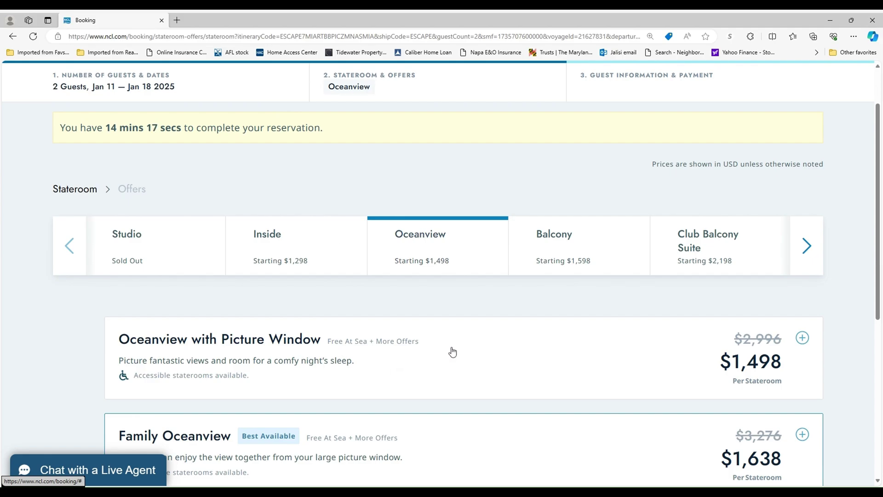
pyautogui.scroll(-1, 453, 352)
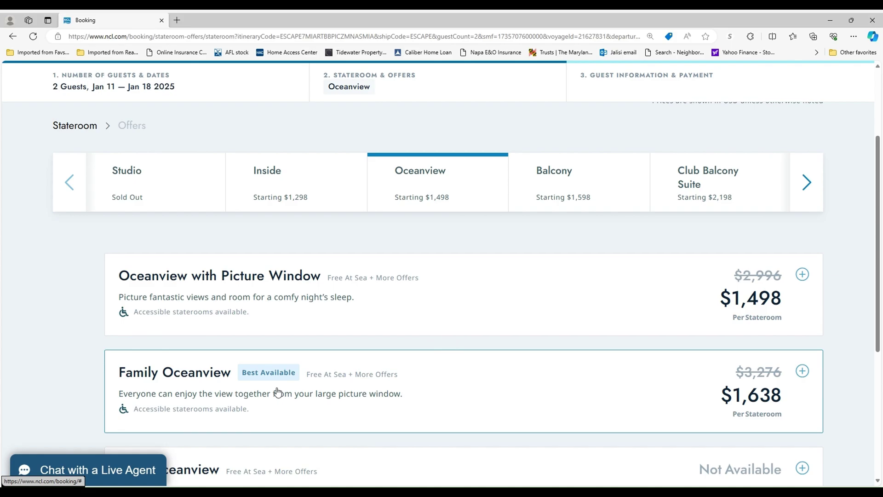
pyautogui.scroll(-1, 321, 336)
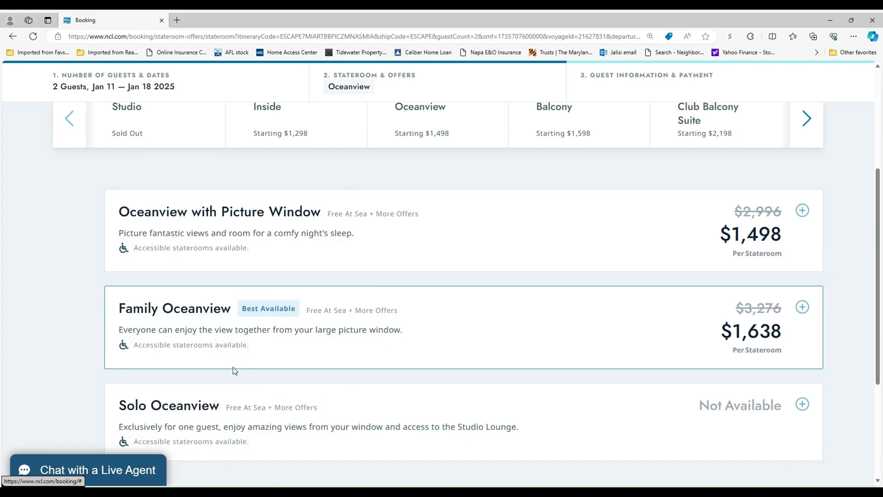
pyautogui.scroll(-1, 230, 358)
pyautogui.scroll(2, 439, 328)
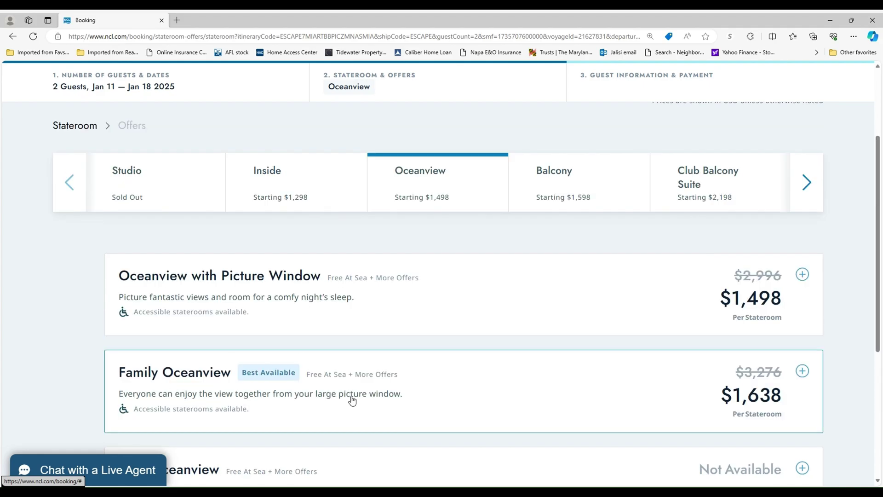
# Select the Family Oceanview stateroom after reviewing its details and offers, and switch the assigned room to stateroom #11700 on Deck 11.
pyautogui.click(415, 387)
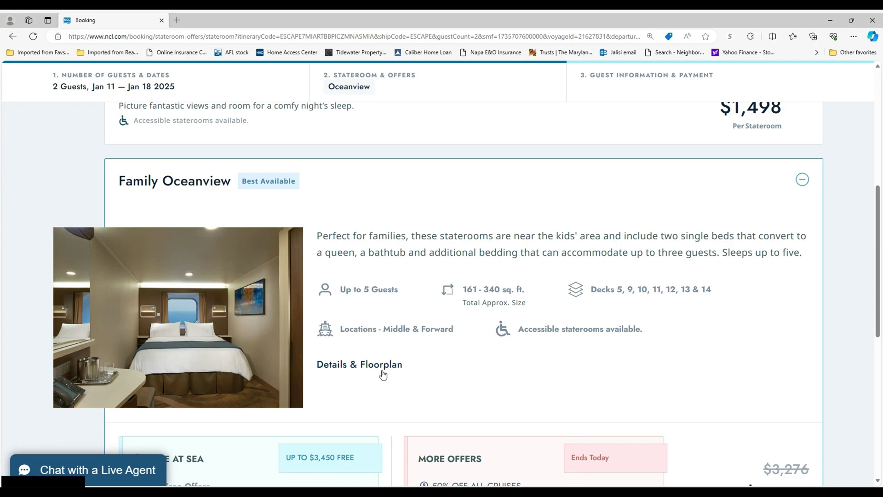
pyautogui.scroll(-4, 468, 363)
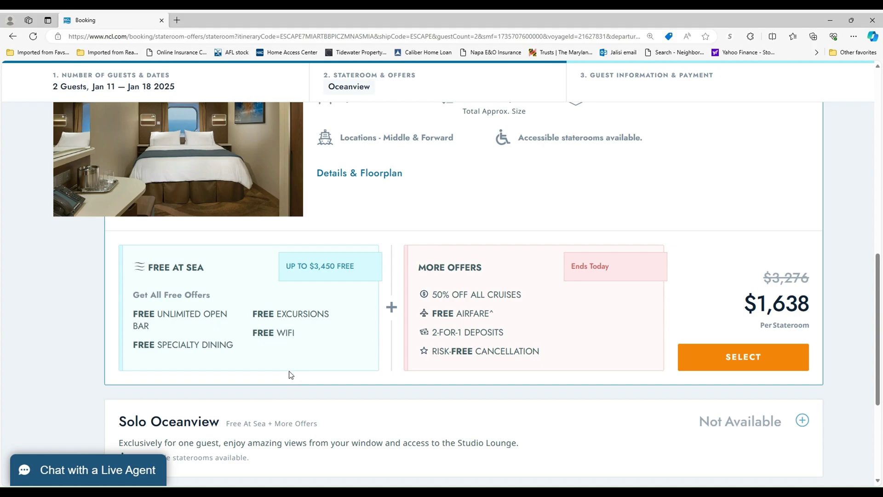
pyautogui.moveTo(237, 326)
pyautogui.moveTo(197, 327)
pyautogui.click(730, 363)
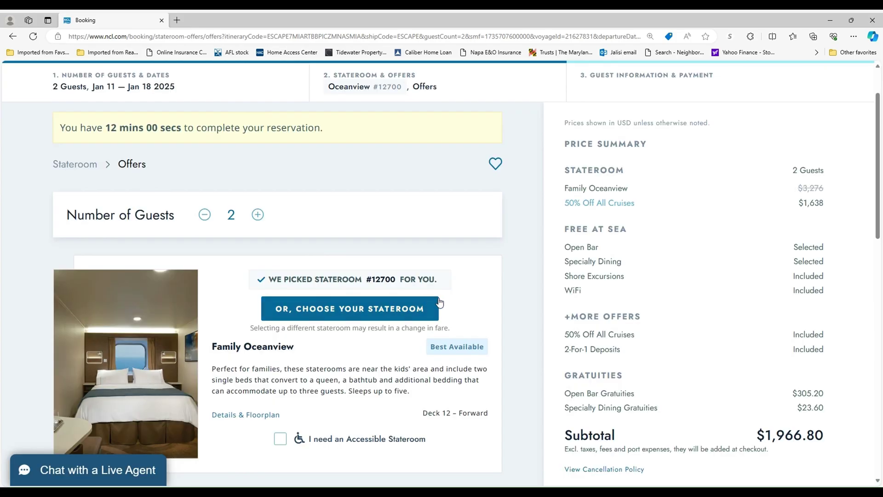
pyautogui.click(362, 316)
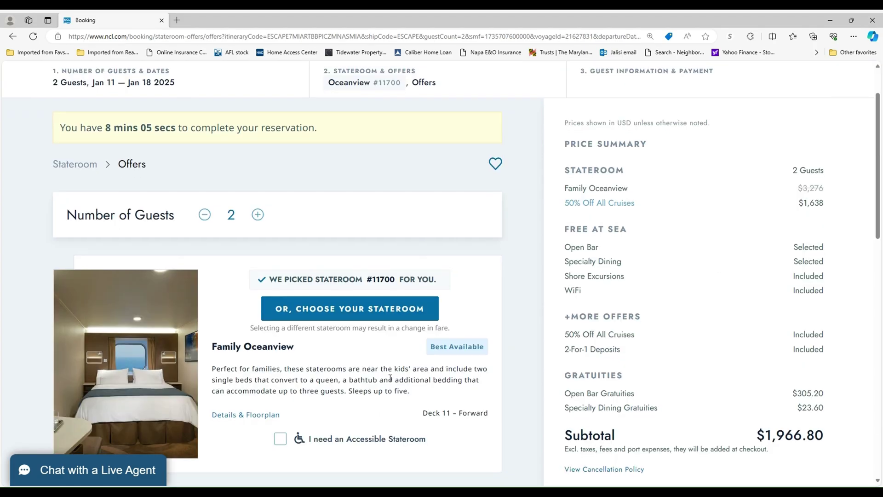
# Review the Free at Sea offers for the stateroom and check them against the price summary, gratuities and subtotal.
pyautogui.scroll(-4, 393, 366)
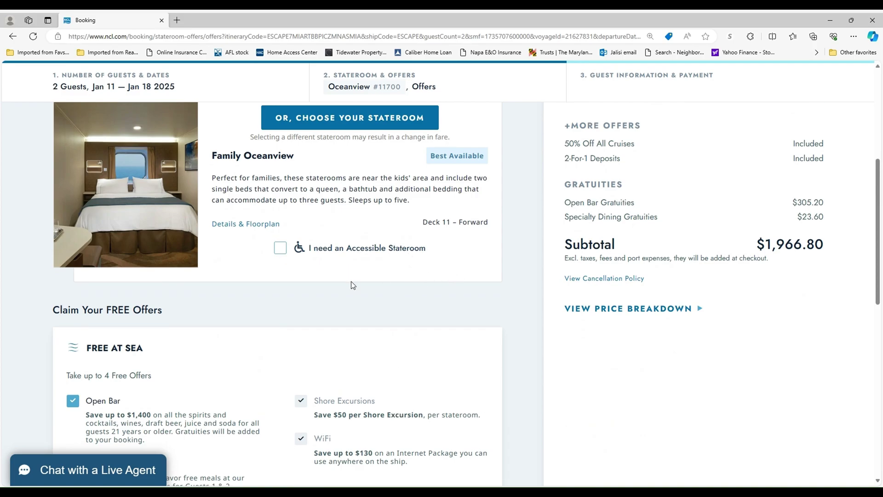
pyautogui.scroll(-4, 341, 286)
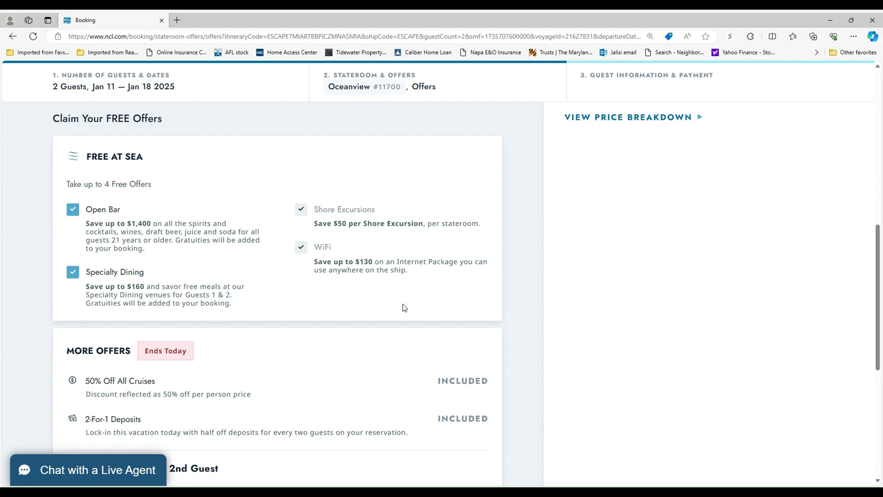
pyautogui.scroll(1, 405, 306)
pyautogui.scroll(1, 406, 308)
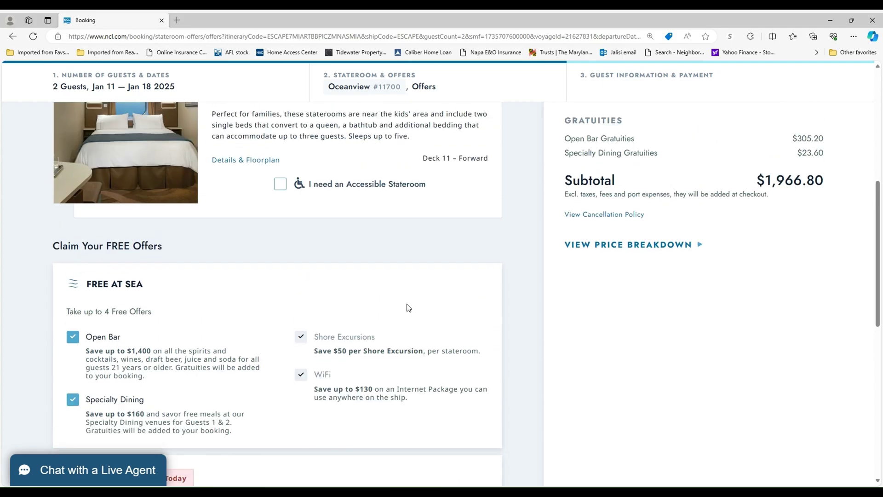
pyautogui.scroll(2, 407, 306)
pyautogui.scroll(2, 407, 306)
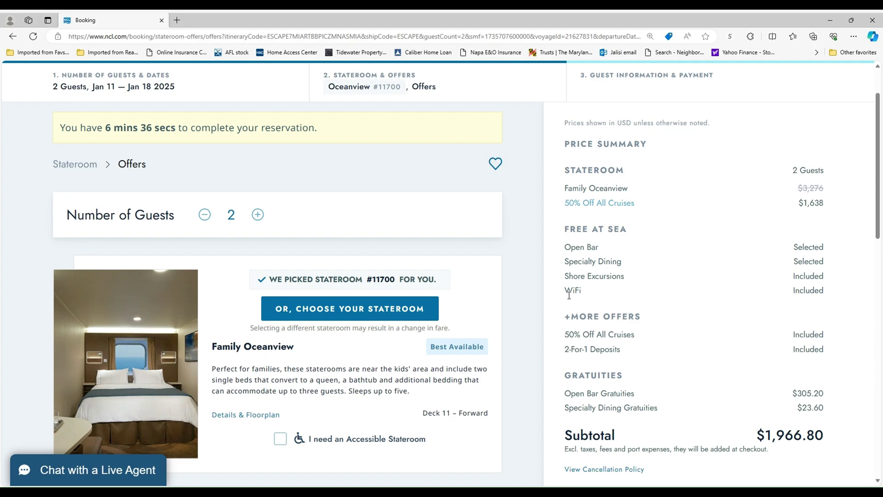
pyautogui.scroll(-5, 569, 295)
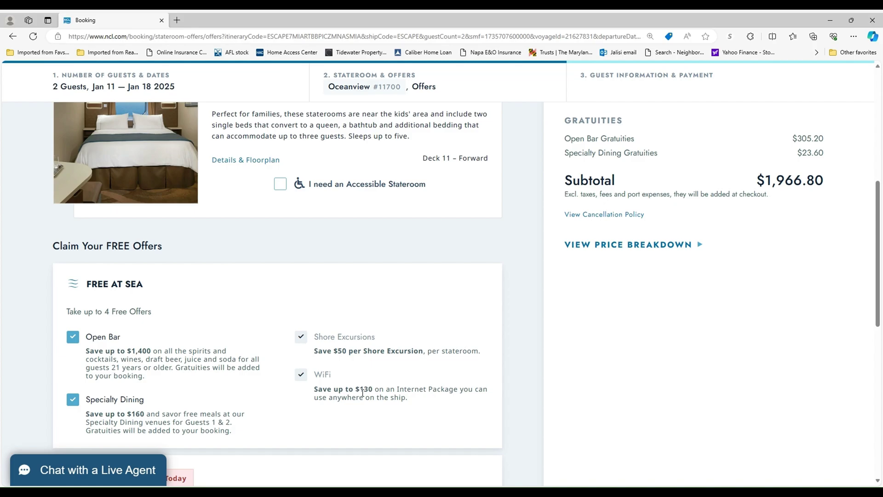
pyautogui.scroll(7, 409, 383)
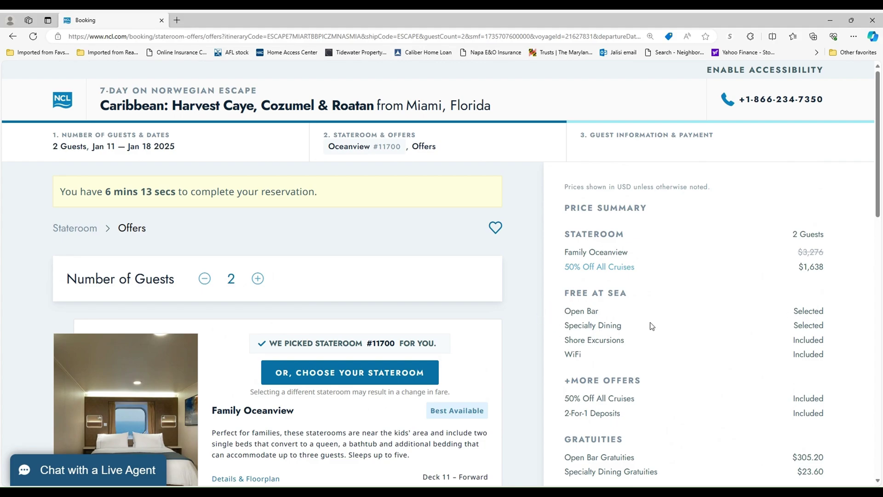
pyautogui.scroll(-1, 703, 317)
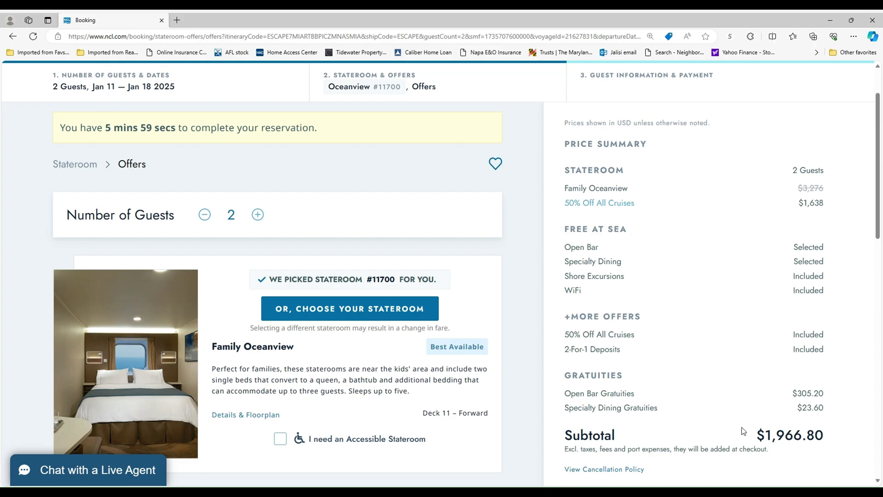
# Try removing the Open Bar and Specialty Dining offers to compare the effect on the subtotal.
pyautogui.scroll(-4, 511, 367)
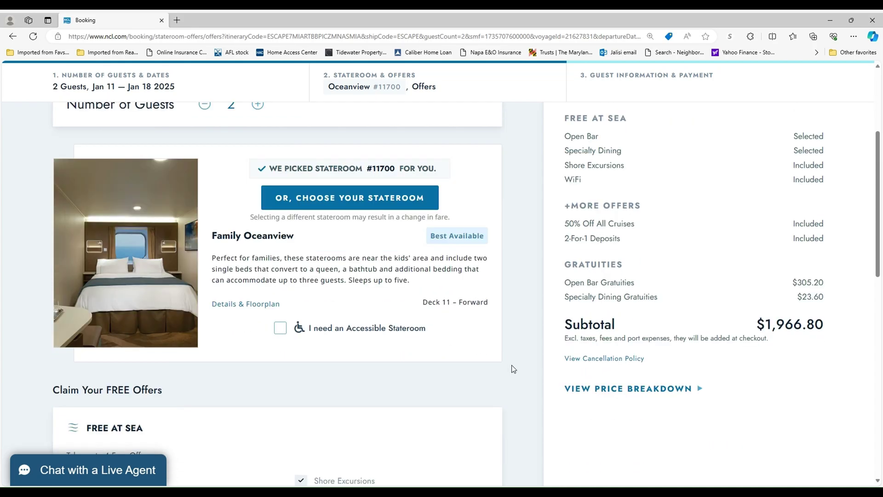
pyautogui.scroll(-1, 513, 369)
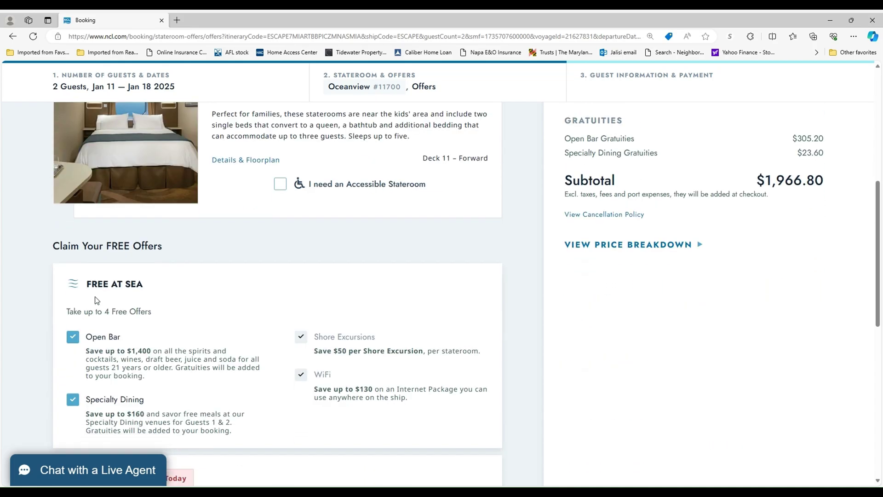
pyautogui.click(74, 339)
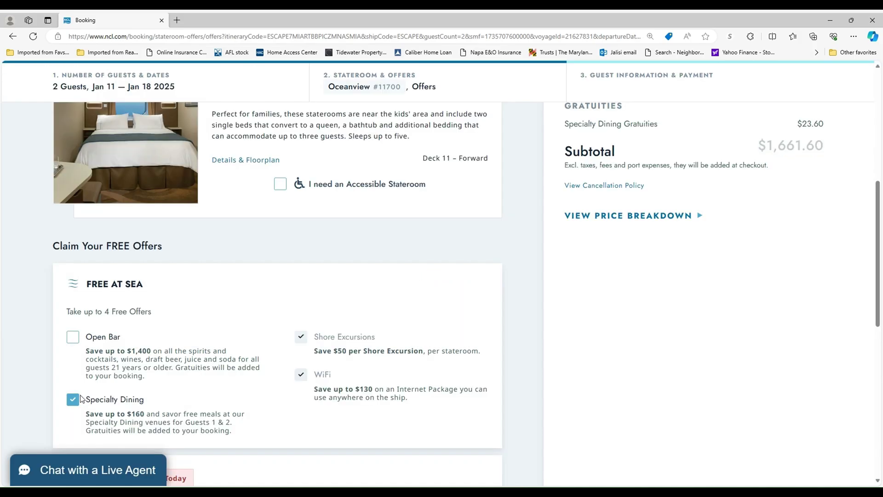
pyautogui.click(73, 399)
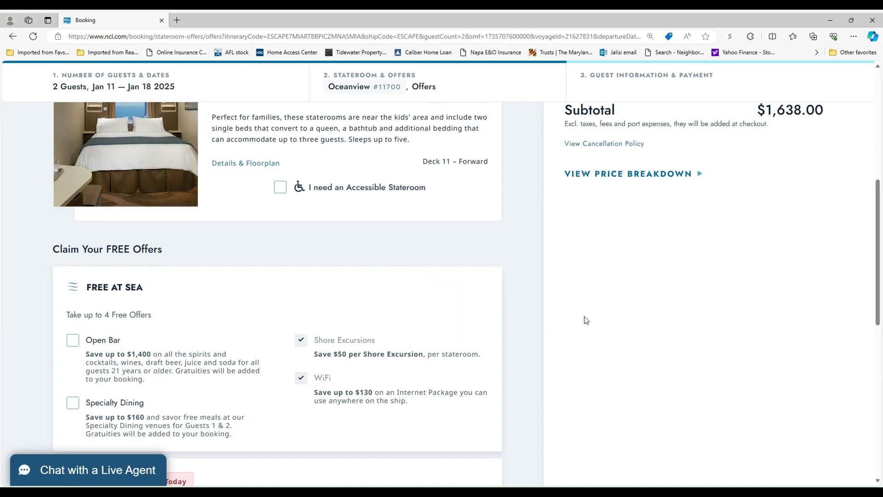
pyautogui.scroll(2, 586, 320)
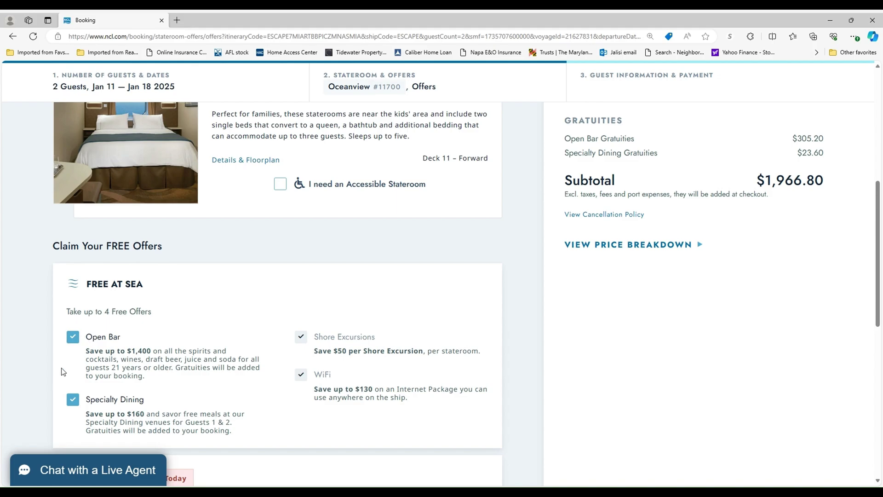
# Add the free second-guest airfare offer with Baltimore (BWI) - Baltimore, MD as the departure airport.
pyautogui.scroll(-7, 334, 278)
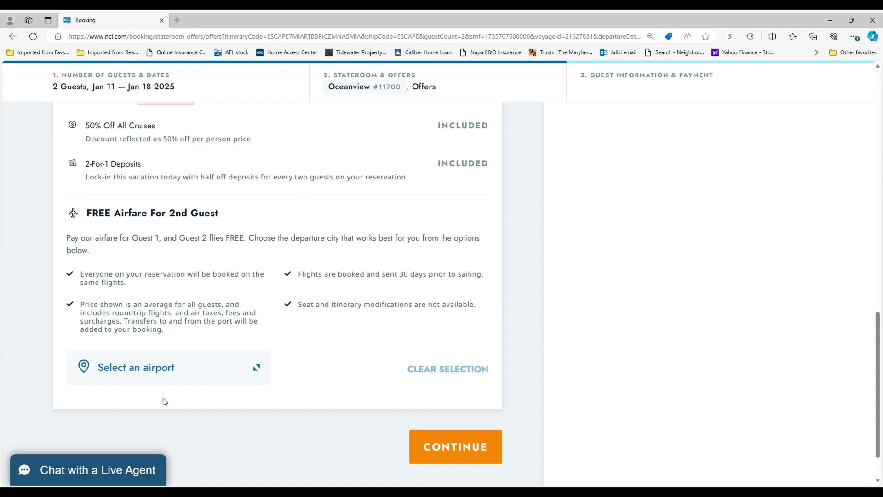
pyautogui.click(184, 373)
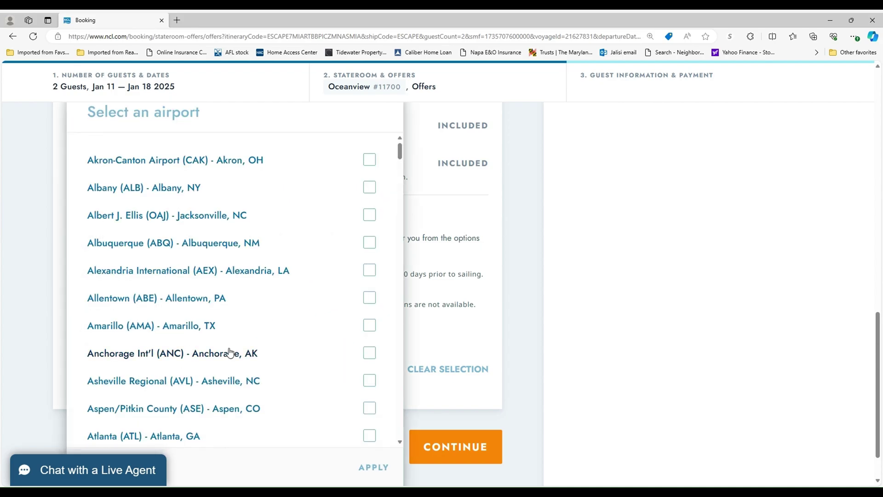
pyautogui.scroll(-8, 230, 352)
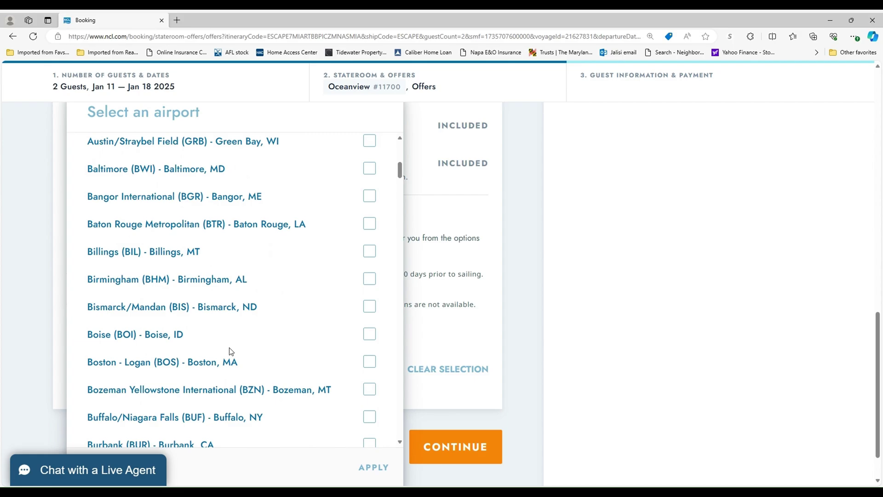
pyautogui.scroll(1, 230, 353)
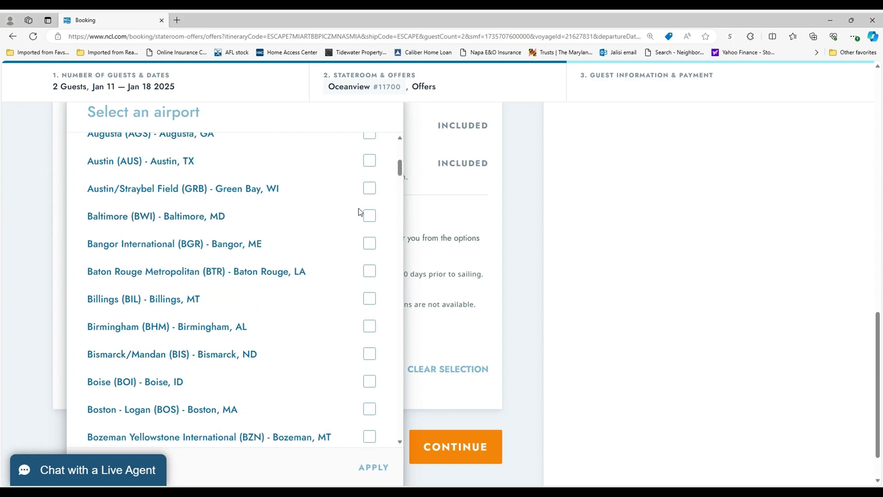
pyautogui.click(369, 217)
pyautogui.scroll(-2, 351, 386)
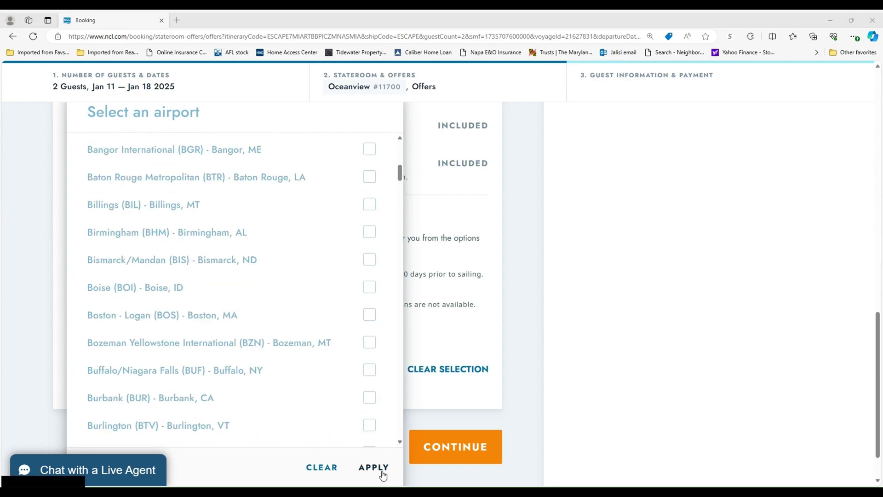
pyautogui.click(374, 467)
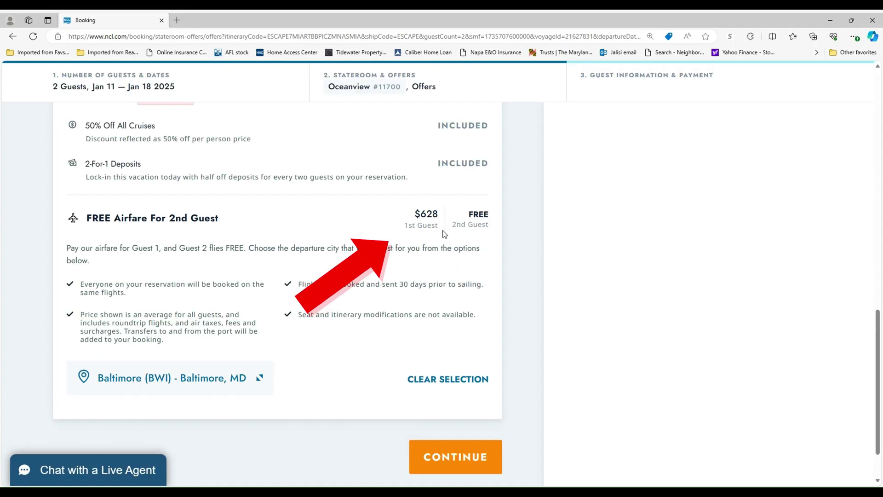
# Check the price summary with airfare included, and continue to the guest information page to review the Guest 2 form.
pyautogui.scroll(3, 563, 248)
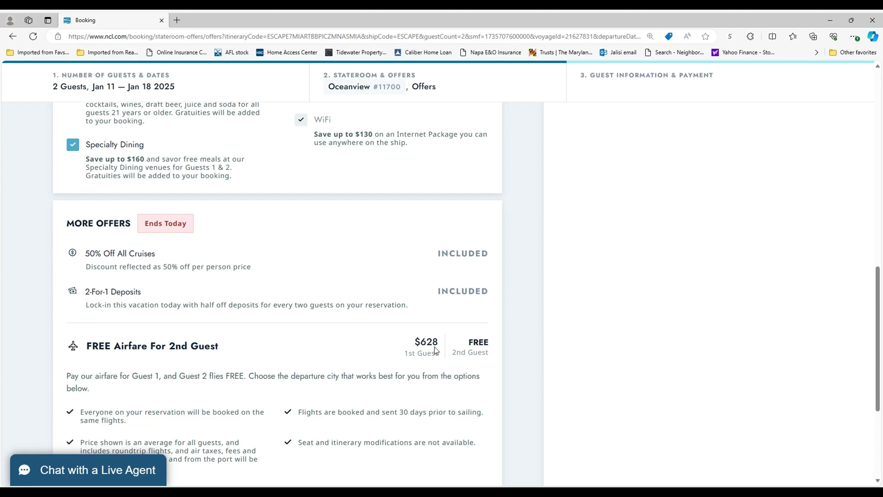
pyautogui.scroll(7, 578, 300)
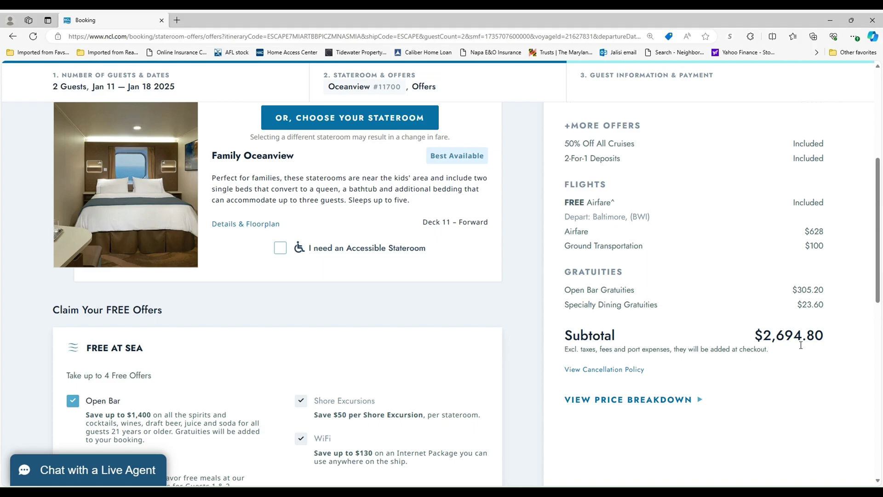
pyautogui.scroll(-10, 800, 345)
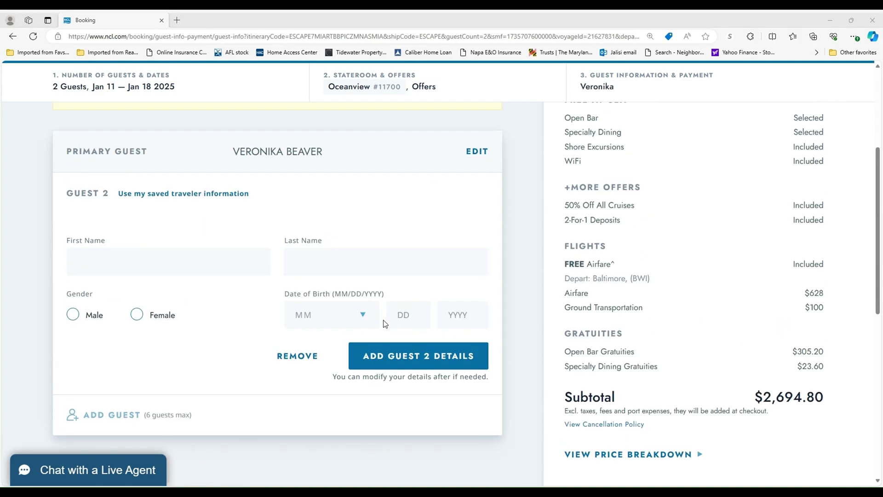
pyautogui.scroll(4, 385, 324)
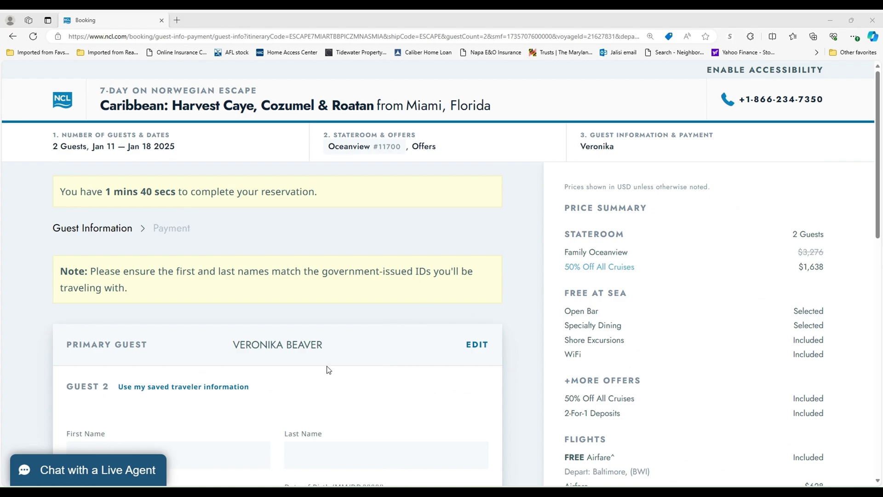
pyautogui.scroll(-2, 343, 358)
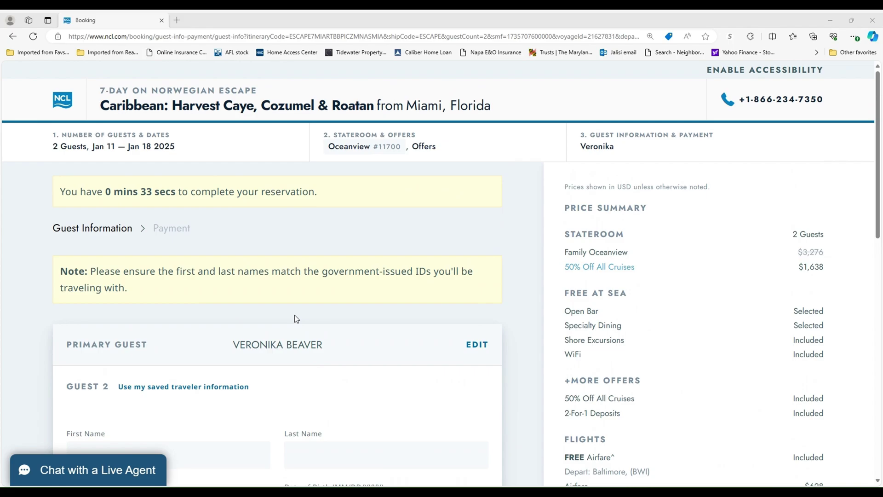